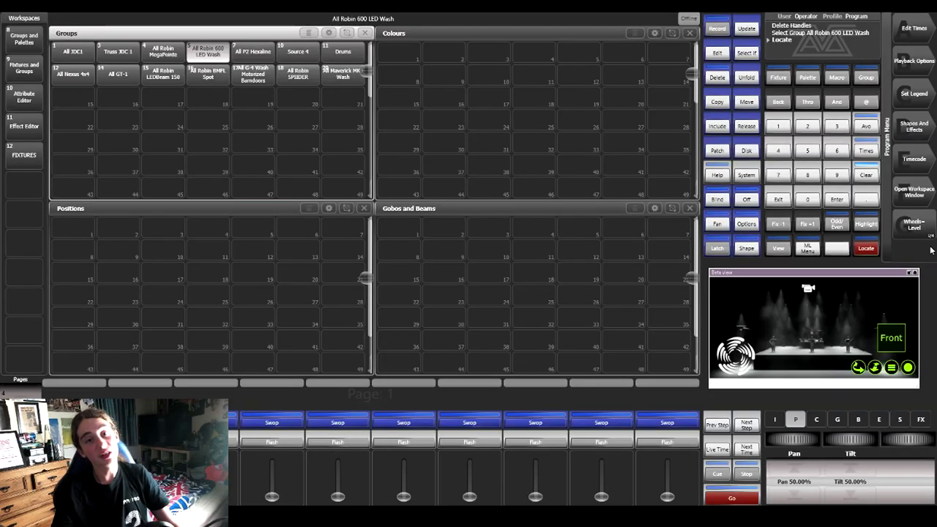
Clear the programmer so the Robin 600 LED Washes go dark.
click(859, 177)
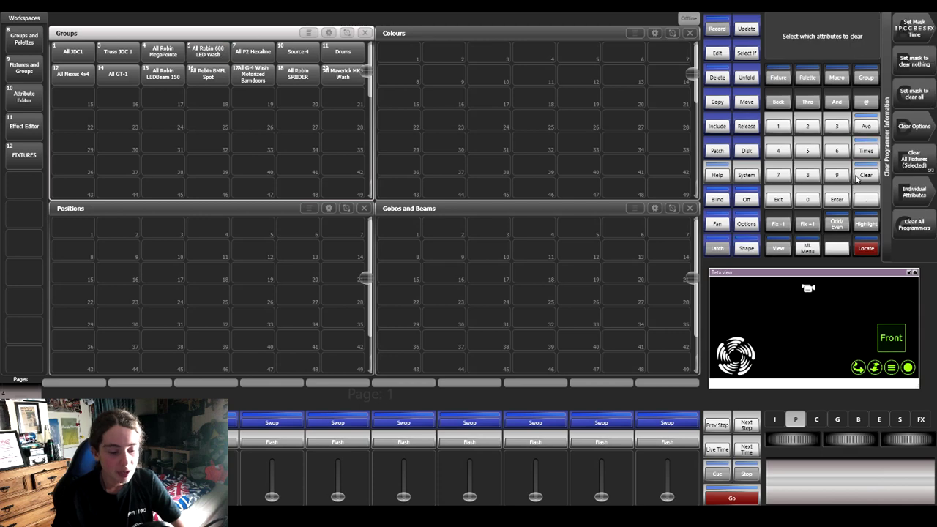
Select the All Robin 600 LED Wash group, raise its dimmer, set tilt to 63.74%, and start recording.
click(859, 177)
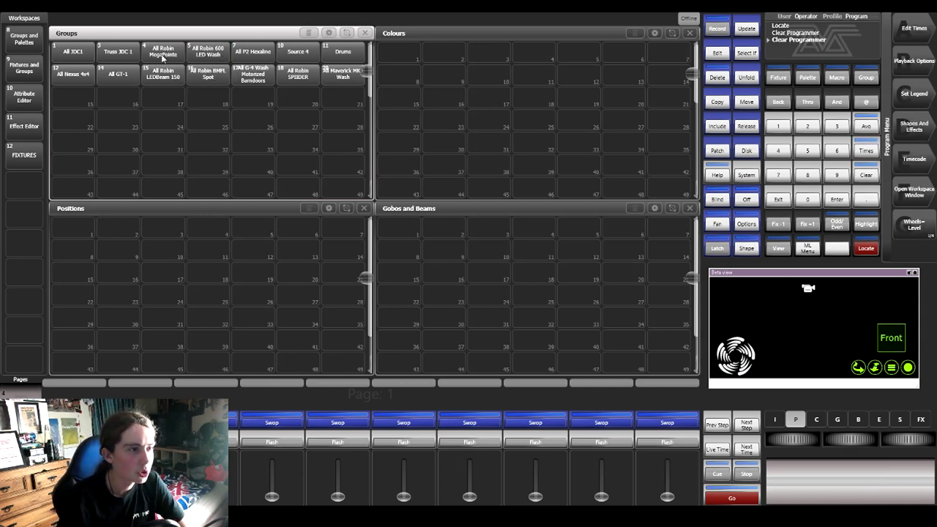
click(211, 61)
click(778, 420)
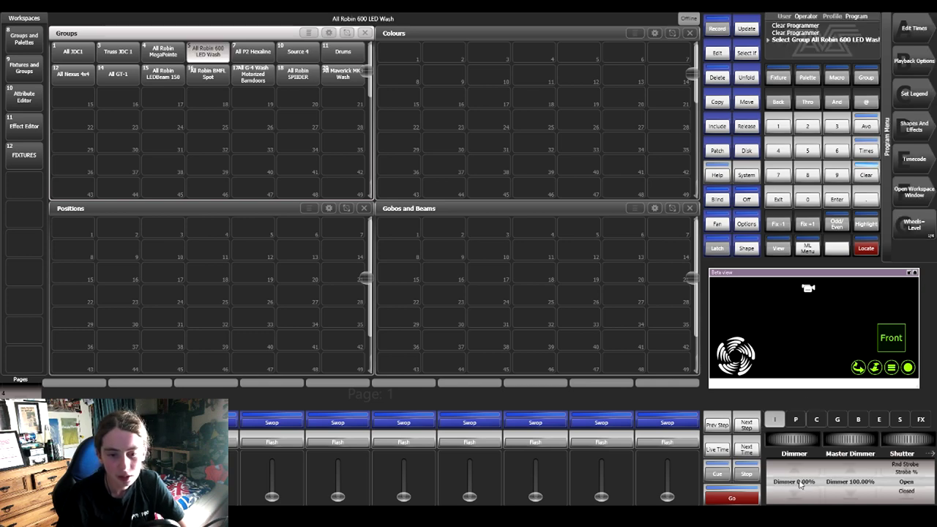
click(800, 473)
click(795, 420)
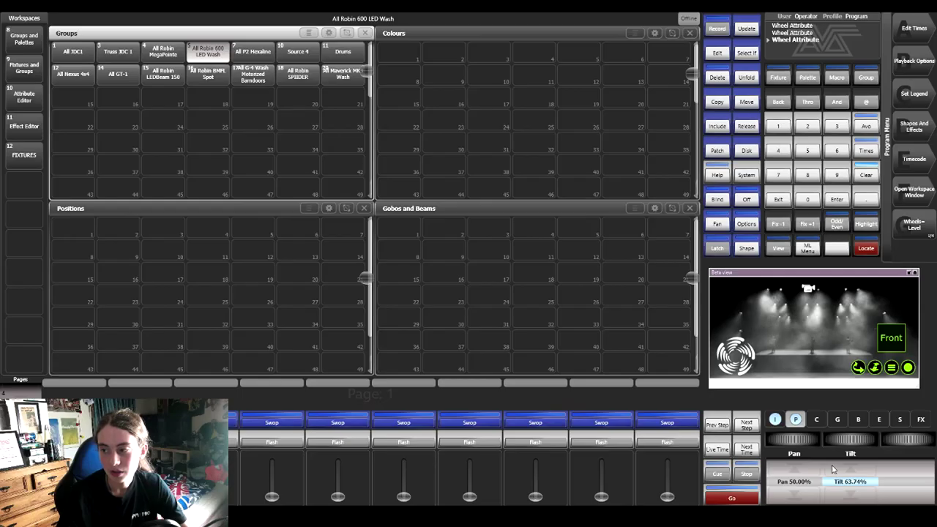
click(717, 28)
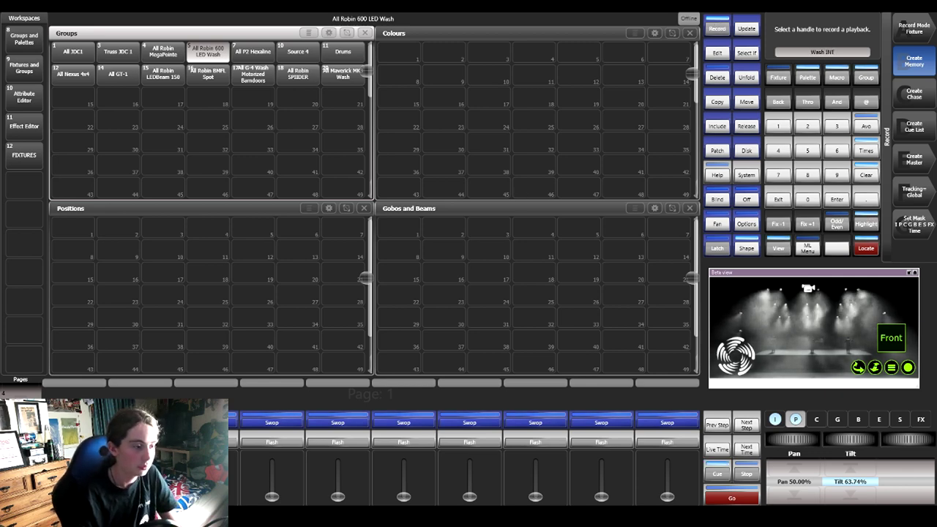
Store the look as Wash INT on the first playback, then clear the programmer.
click(74, 382)
click(866, 174)
click(865, 175)
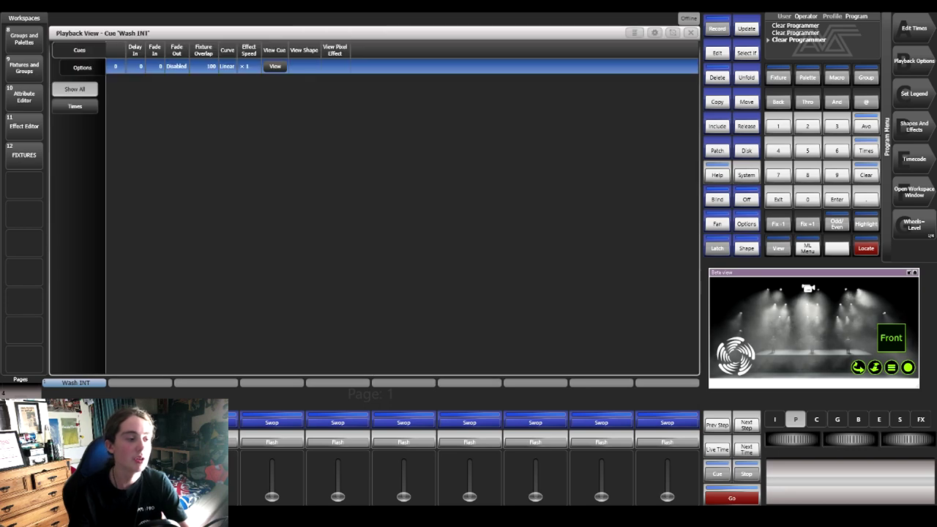
Set Wash INT's Fade In to 1 second and its Fixture Overlap to 50.
click(161, 66)
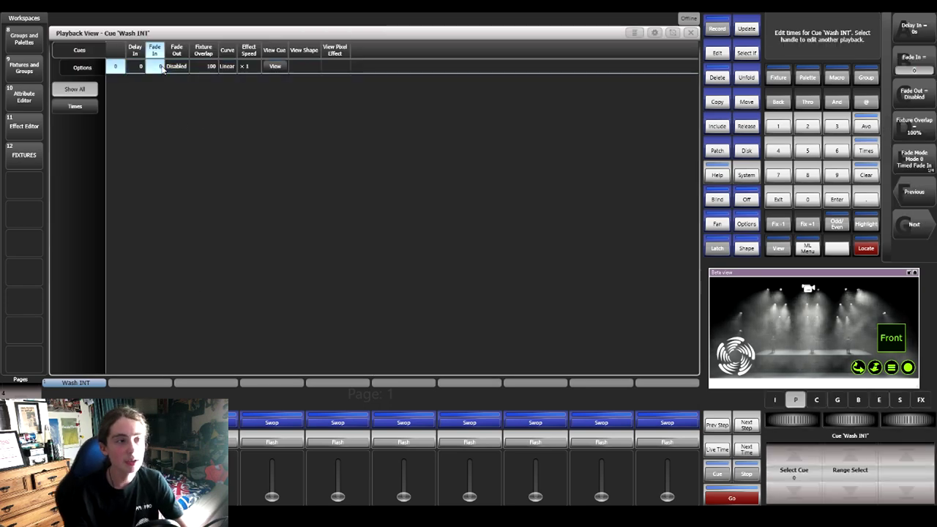
text(1s)
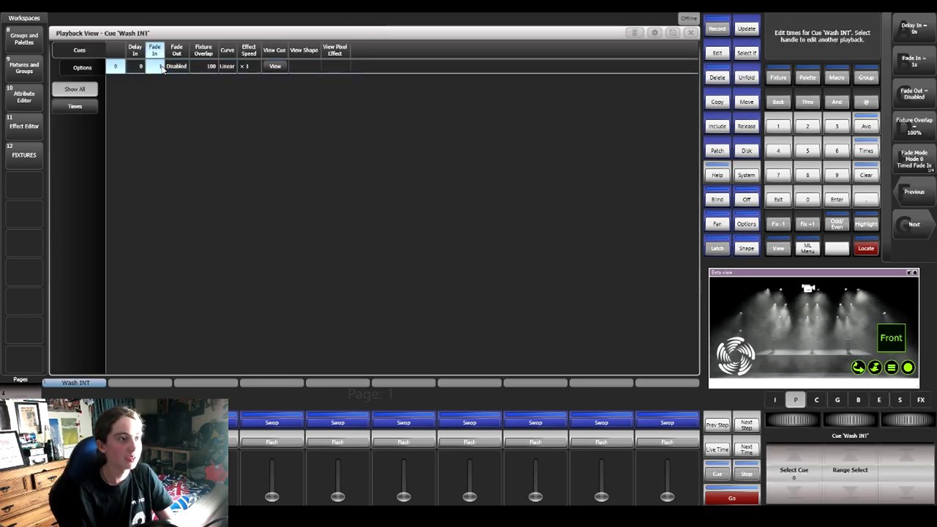
key(Return)
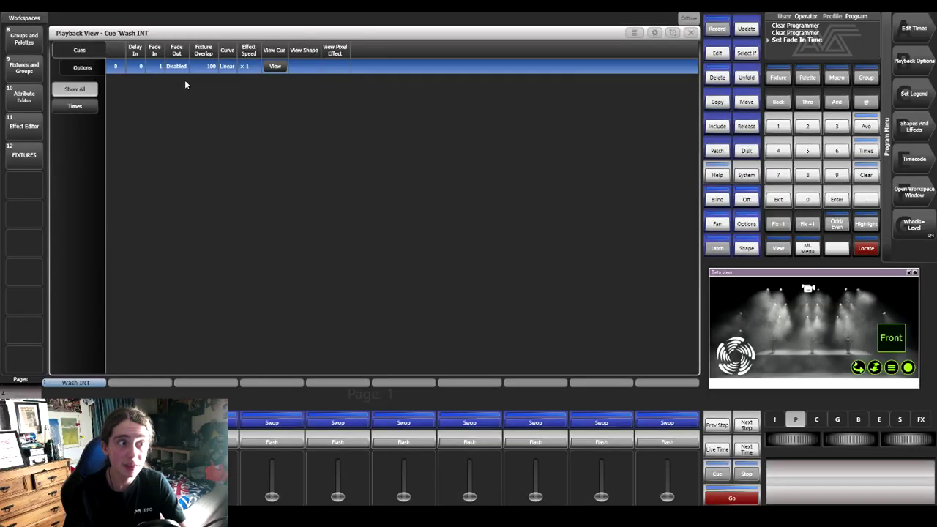
click(197, 67)
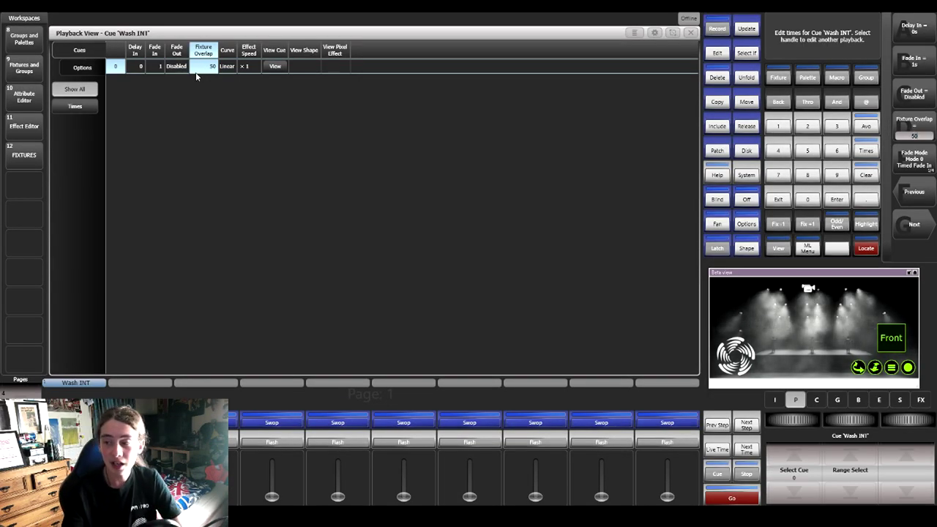
click(196, 71)
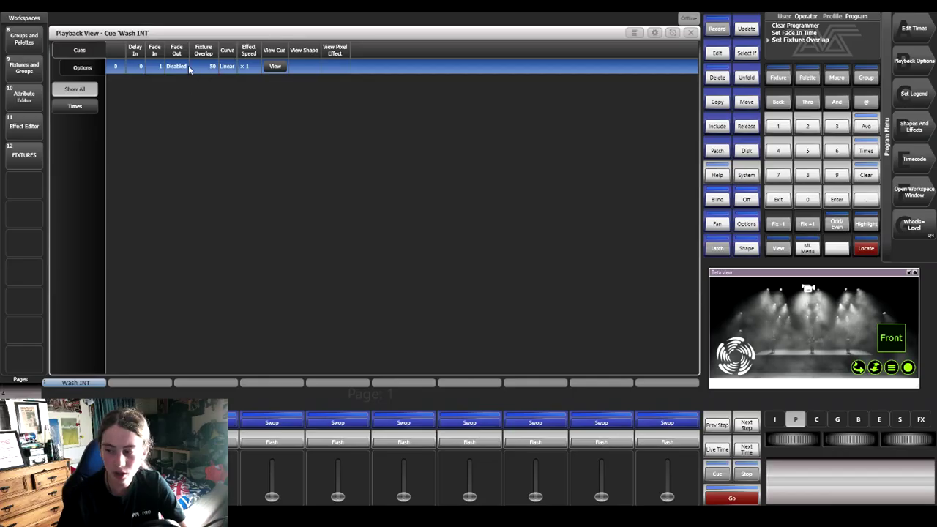
Set Wash INT's Fade Out to 1 second and fire the playback to preview it.
click(189, 68)
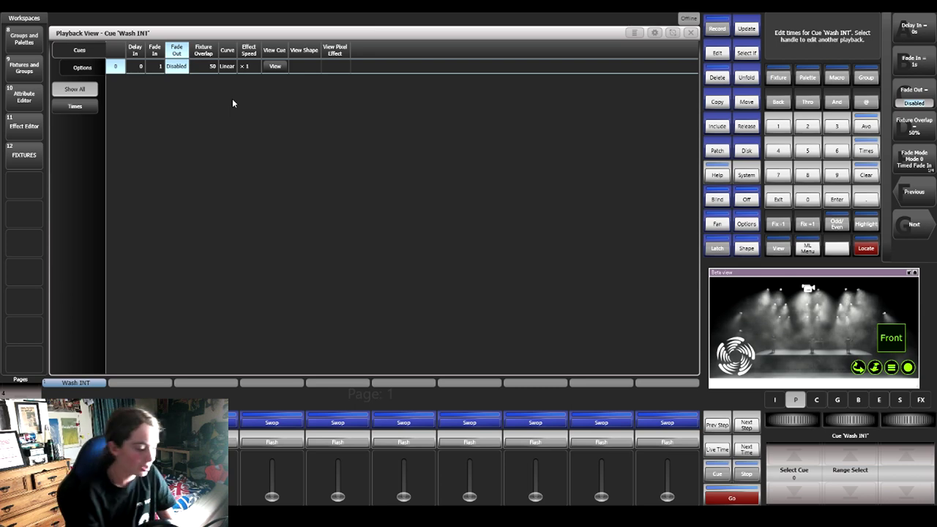
click(232, 66)
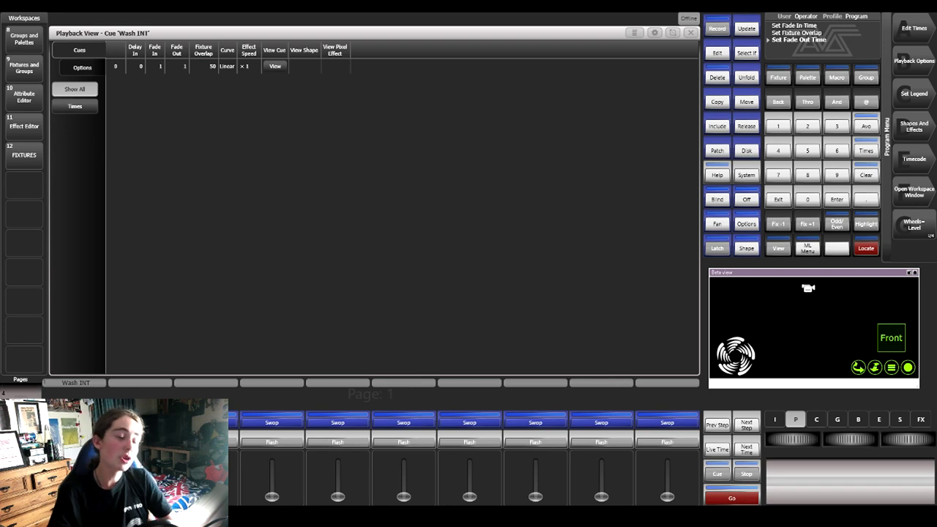
click(87, 382)
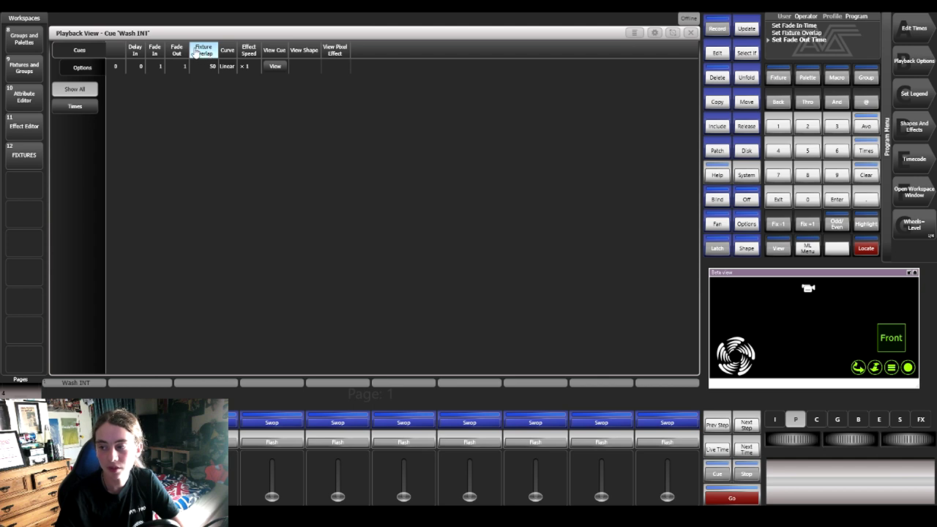
click(196, 55)
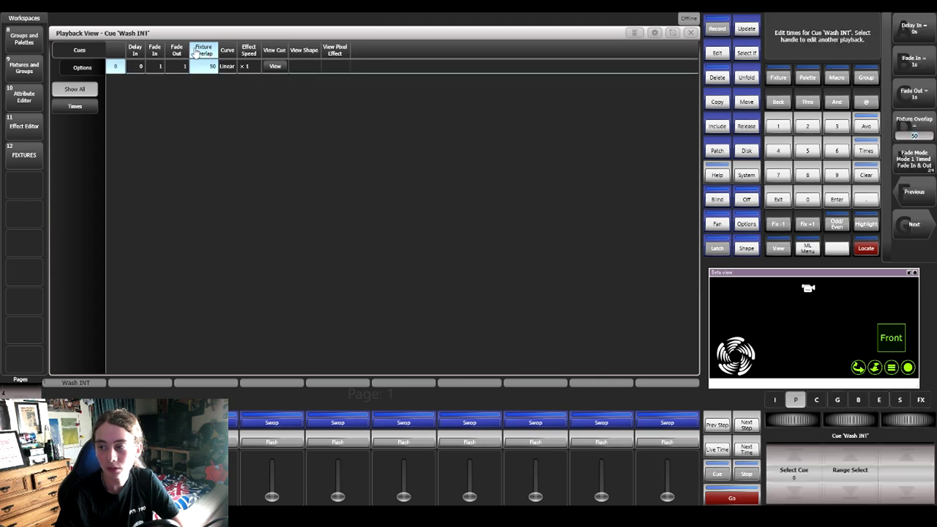
click(913, 231)
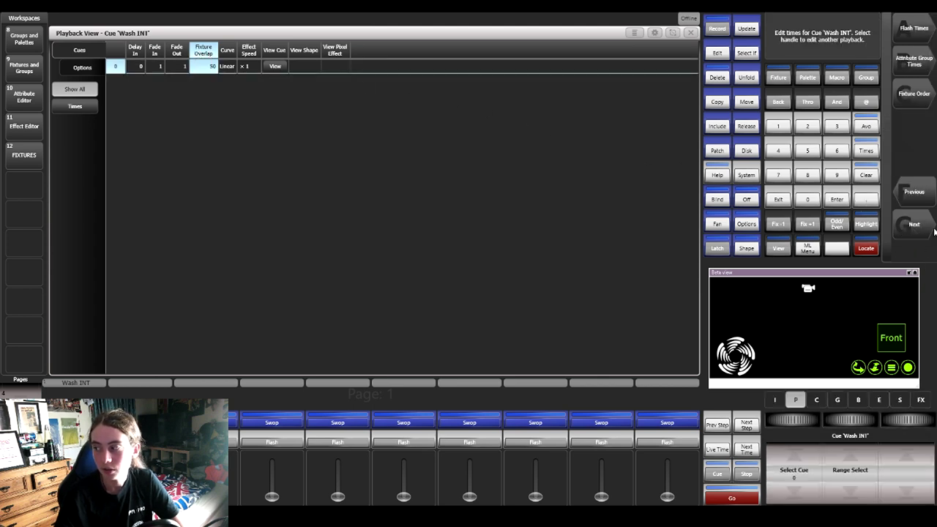
In Fixture Order, put fixture 50 in step 1 and fixtures 48, 43, 44, 51, 56, 55 in step 2.
click(913, 95)
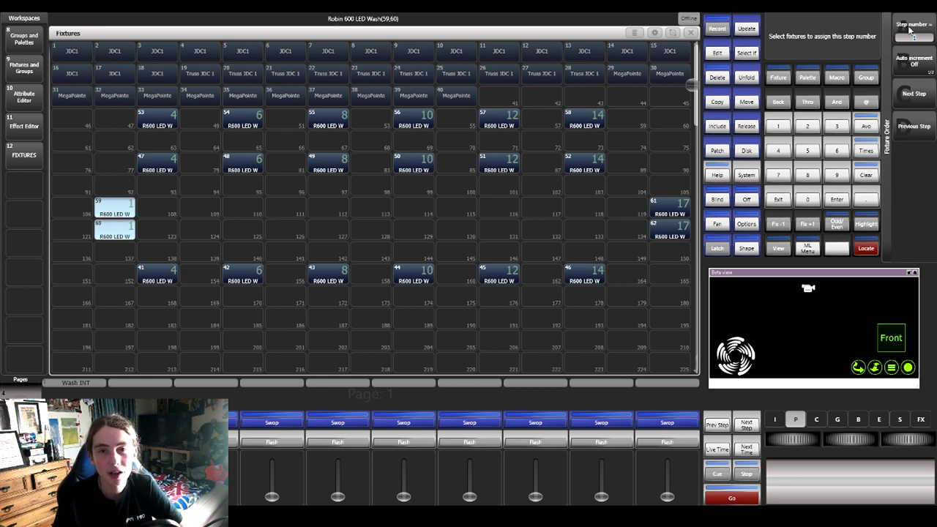
click(400, 169)
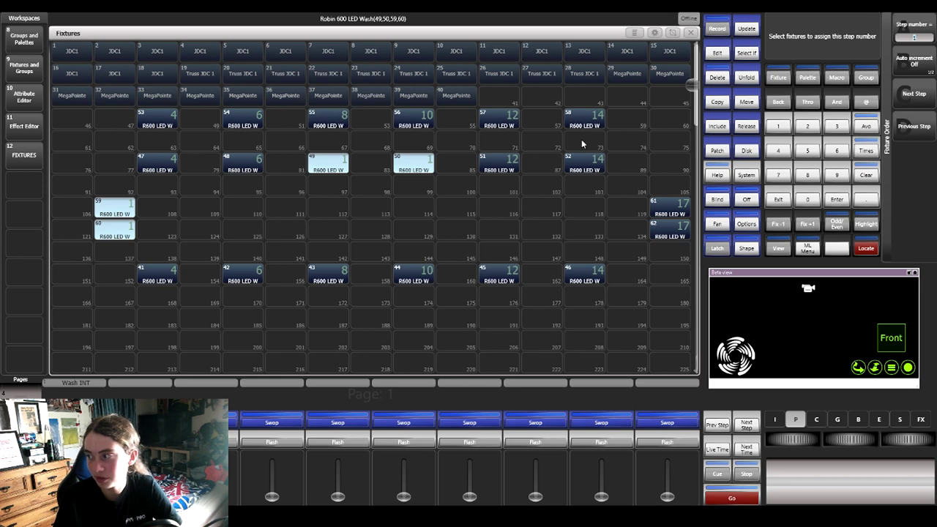
key(Return)
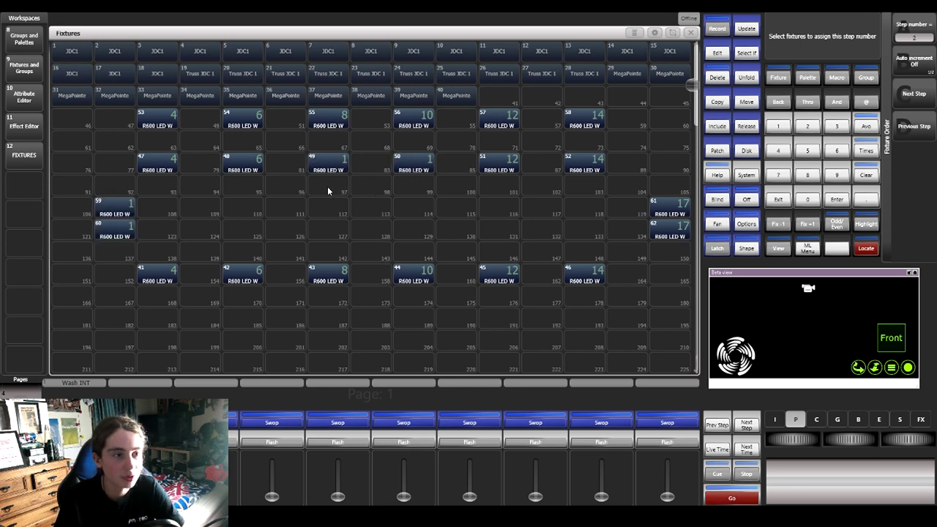
click(254, 169)
click(325, 277)
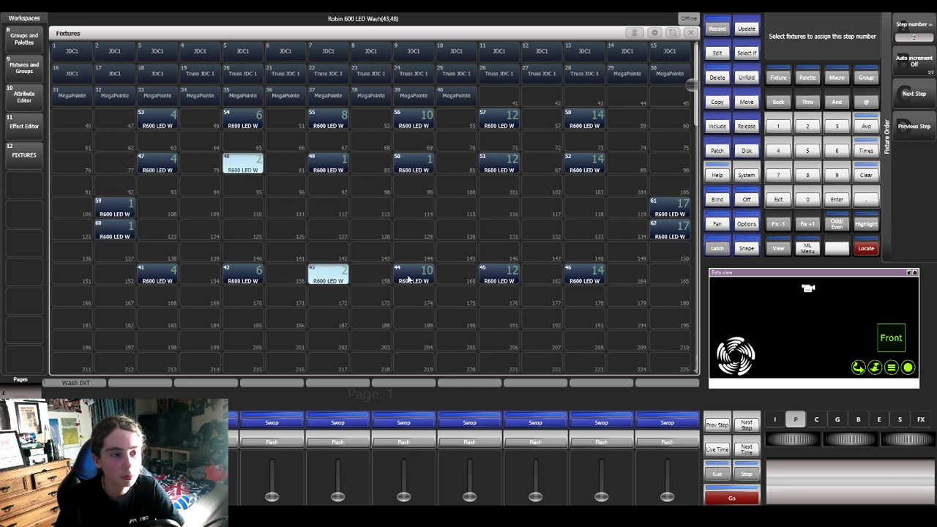
click(413, 276)
click(497, 168)
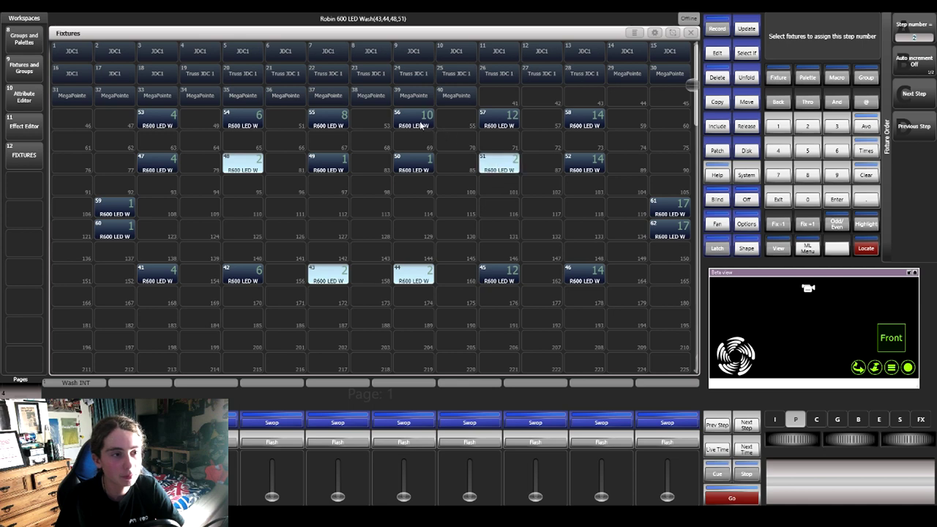
click(421, 126)
click(328, 124)
key(Return)
Assign fixtures 57, 54, 42, 45, 51 and 48 to step 3.
click(500, 127)
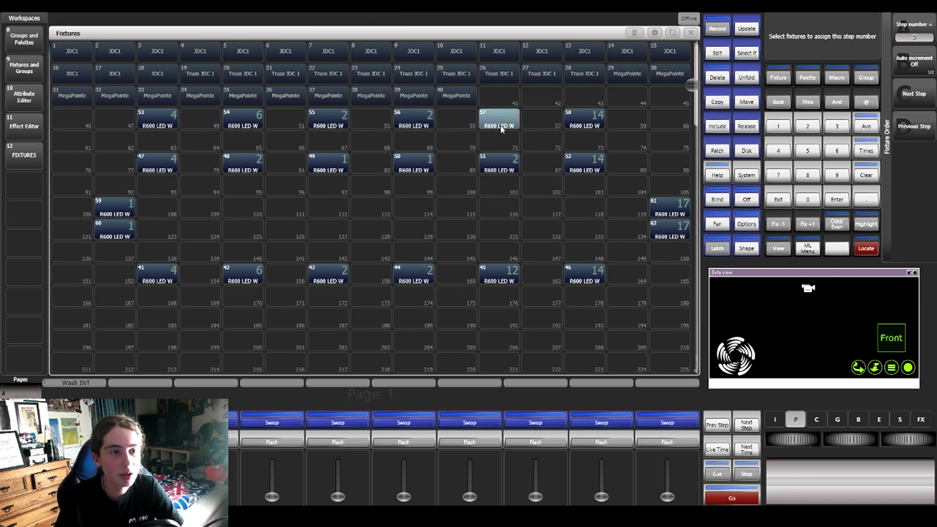
click(249, 121)
click(249, 276)
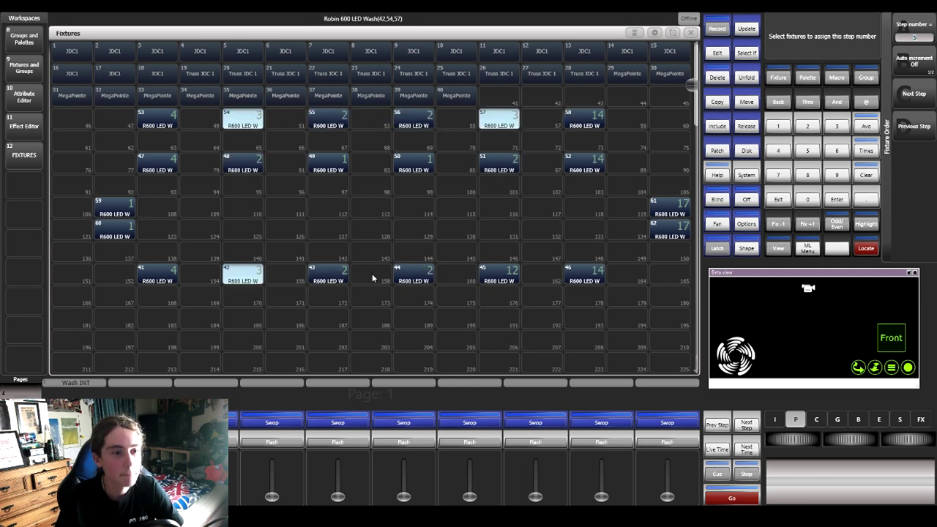
click(497, 278)
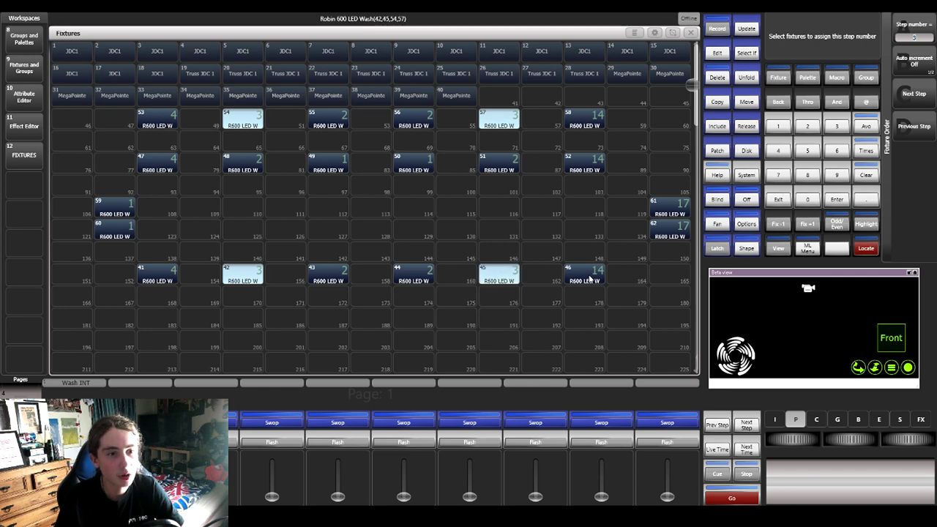
click(505, 168)
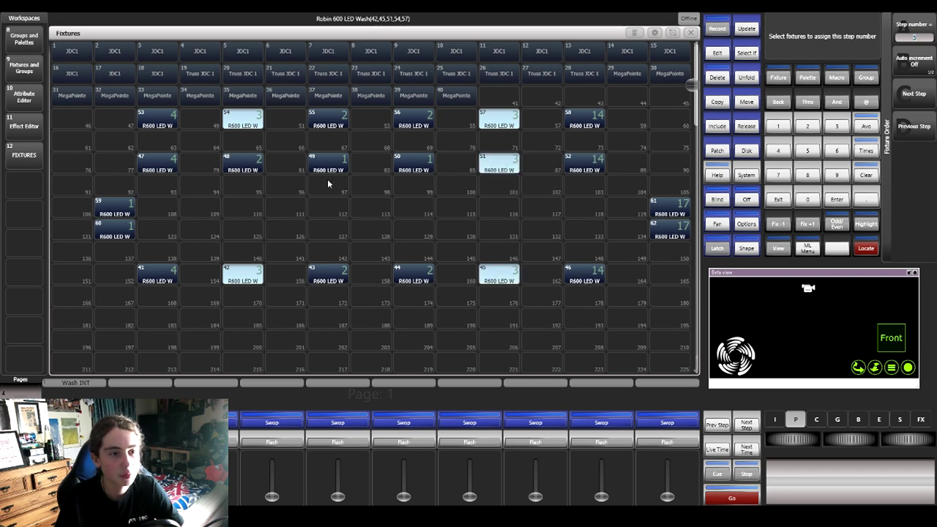
click(242, 164)
Put fixtures 46, 52, 58 in step 4 and 61, 62, 59, 60 in step 5, then exit.
click(584, 276)
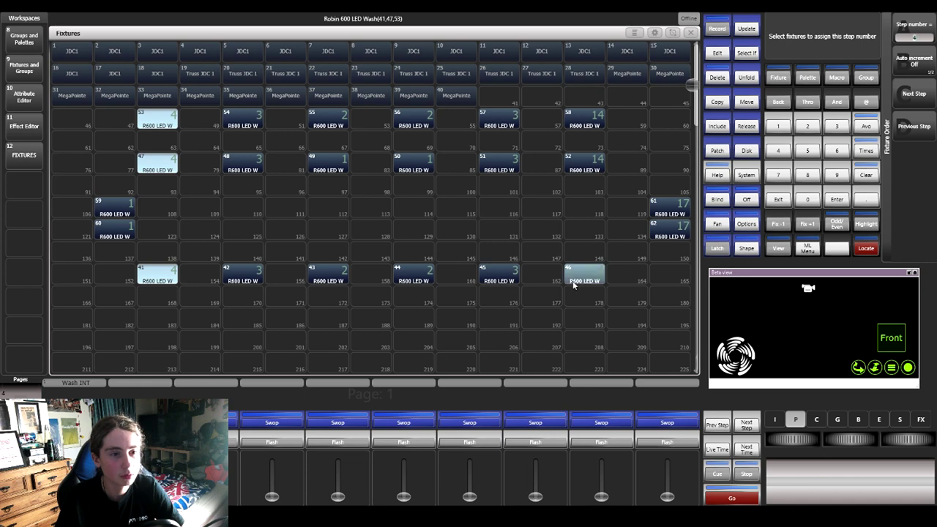
click(586, 165)
click(585, 120)
click(674, 187)
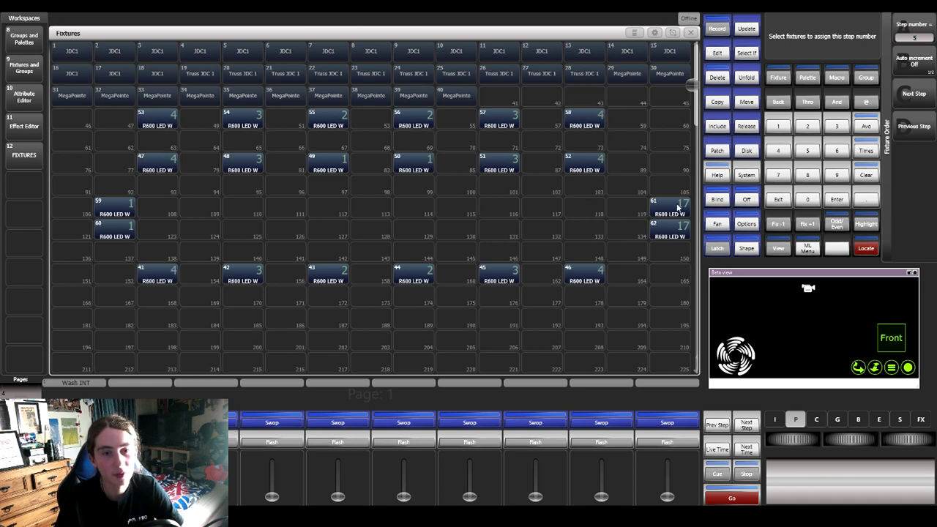
click(669, 208)
click(670, 230)
click(98, 212)
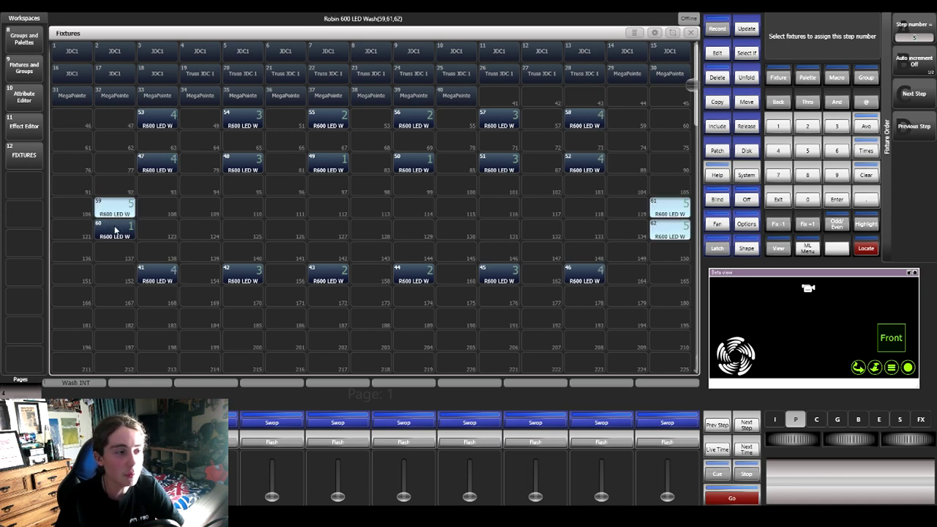
click(106, 230)
click(864, 177)
Reopen Wash INT's fixture order and reassign fixtures 59–62 to step 5.
click(780, 203)
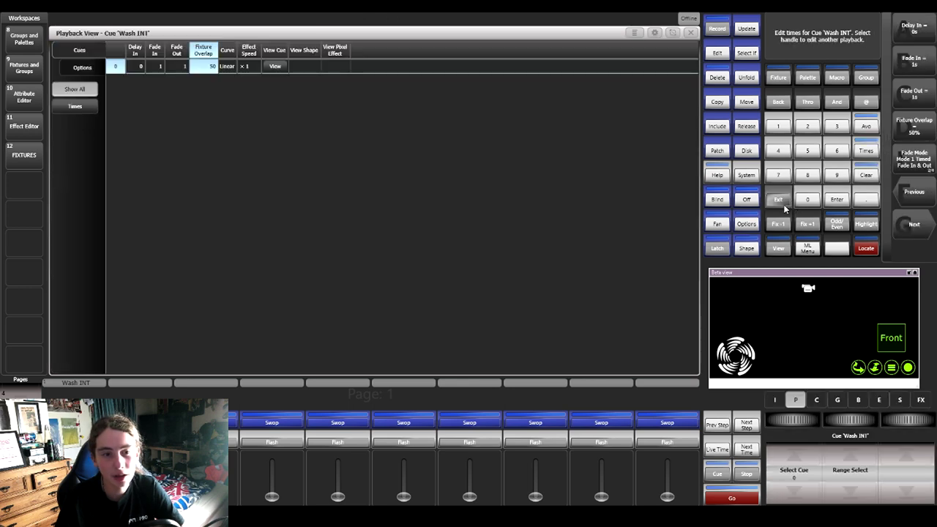
click(782, 205)
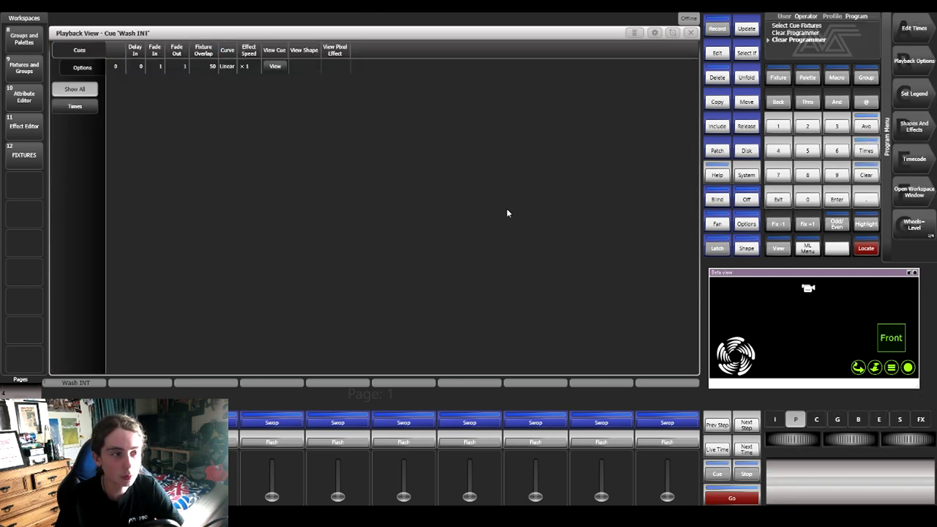
click(204, 51)
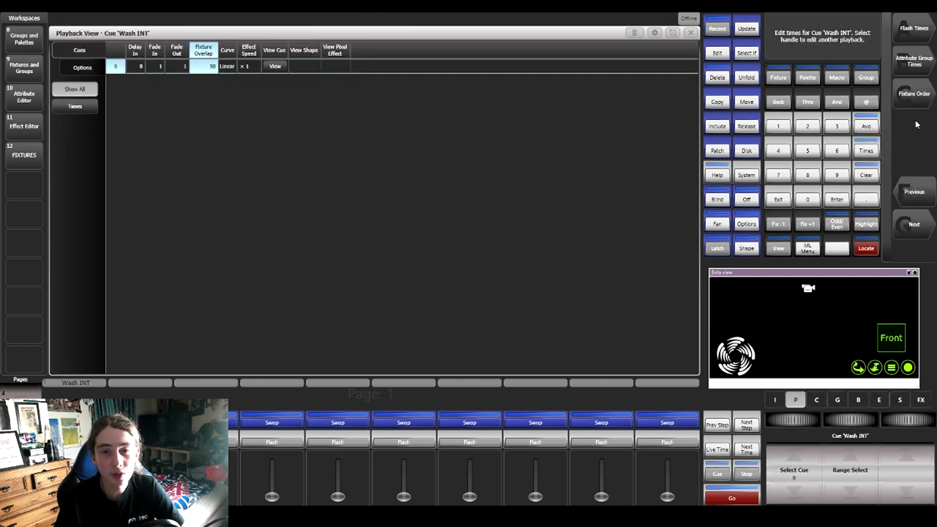
click(908, 101)
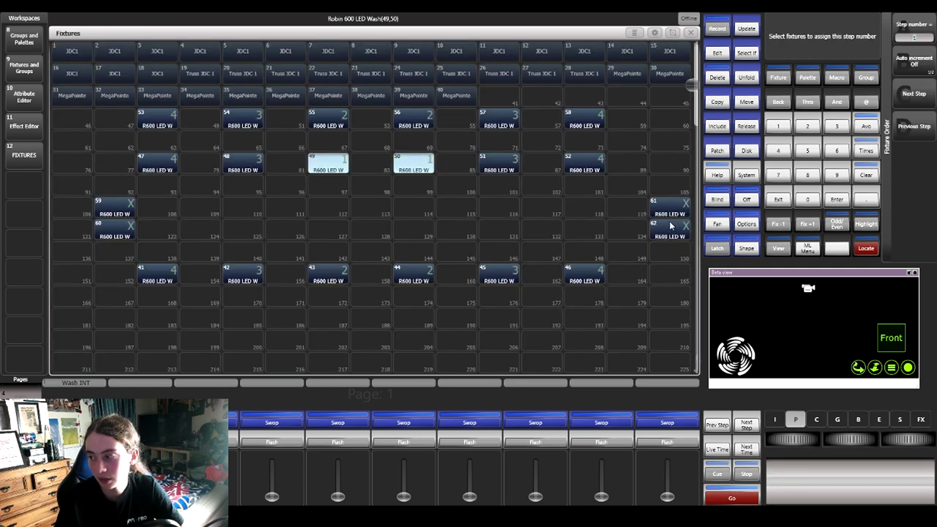
drag(680, 210, 679, 232)
drag(121, 213, 133, 236)
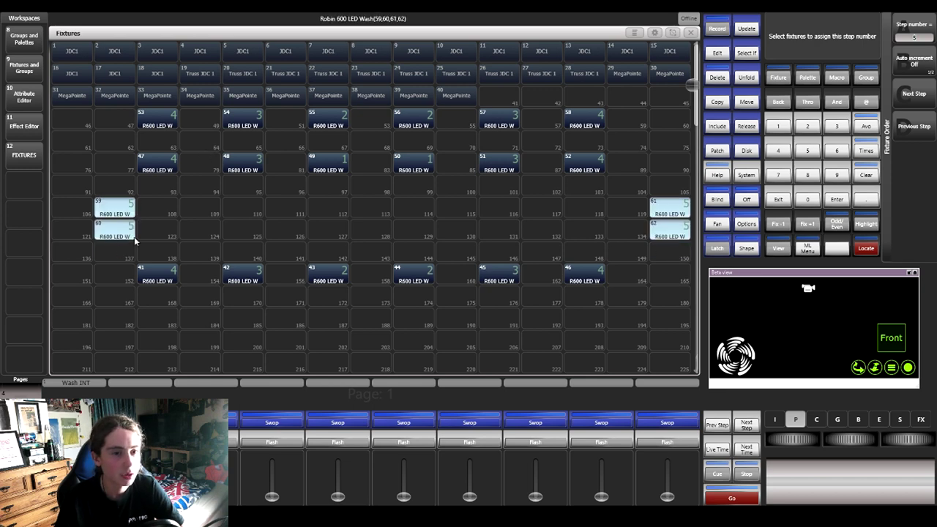
key(Escape)
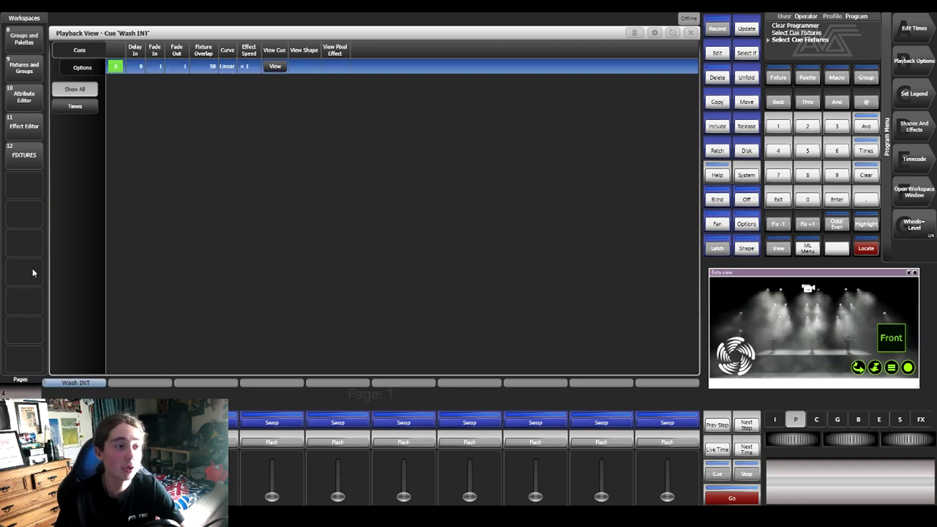
Renumber the washes in snake order: 53–58 as steps 1–6, 52–47 as 7–12, then the bottom row.
click(203, 65)
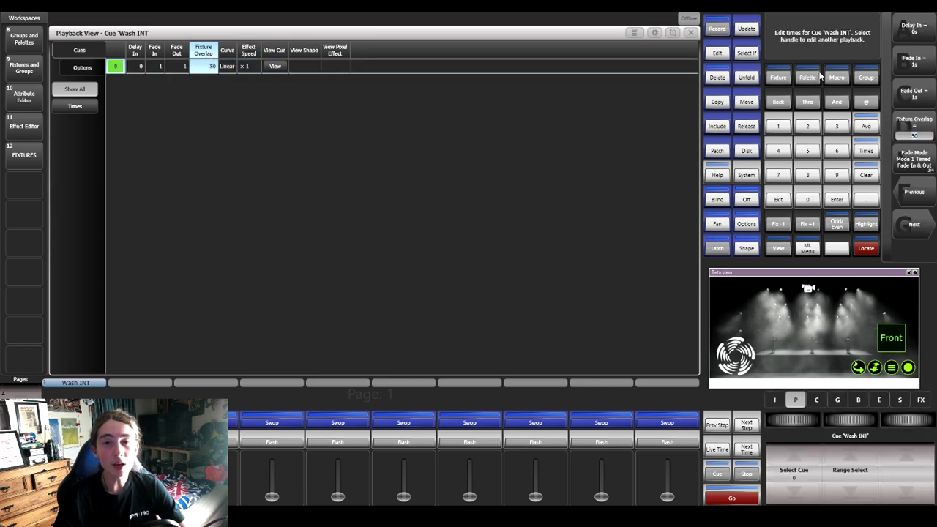
click(906, 227)
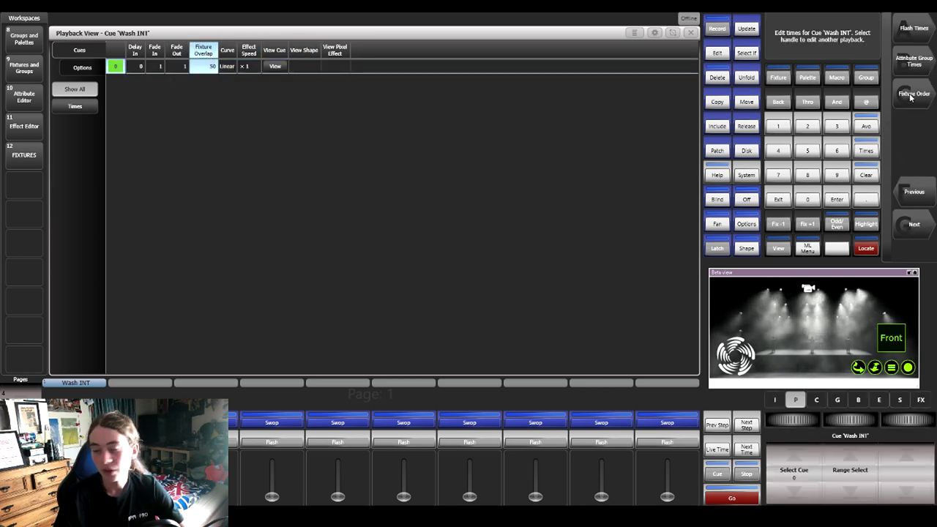
click(912, 95)
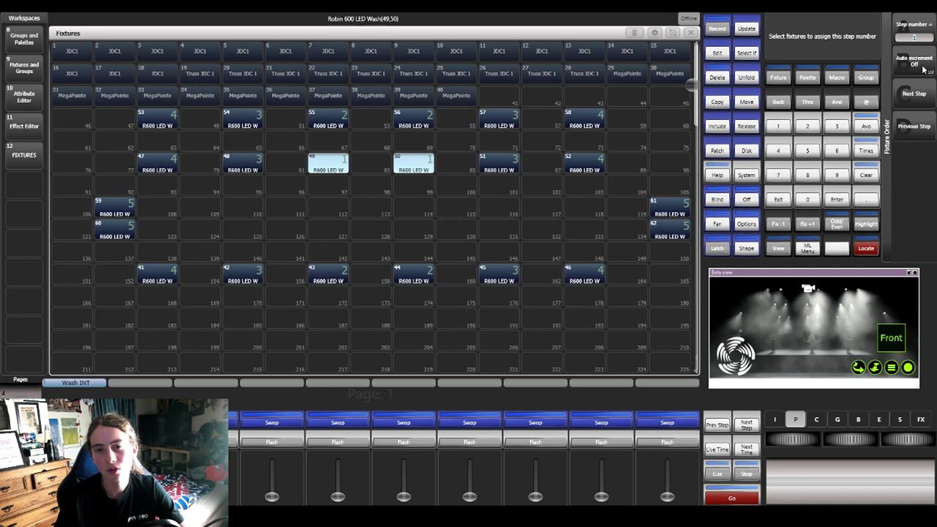
drag(168, 124, 591, 124)
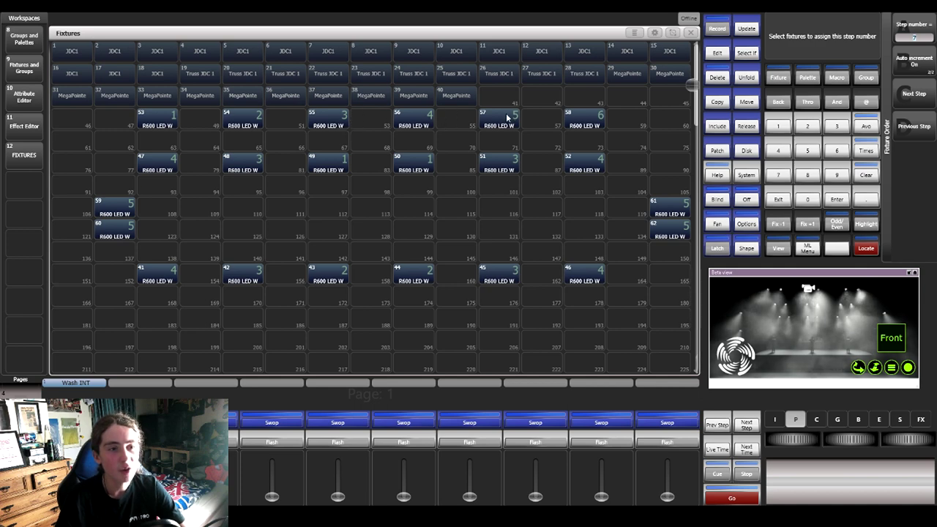
mouse_move(585, 161)
mouse_down()
mouse_move(158, 165)
mouse_move(126, 194)
mouse_move(443, 193)
mouse_move(670, 207)
mouse_move(265, 239)
mouse_move(116, 233)
mouse_up()
drag(147, 277, 583, 277)
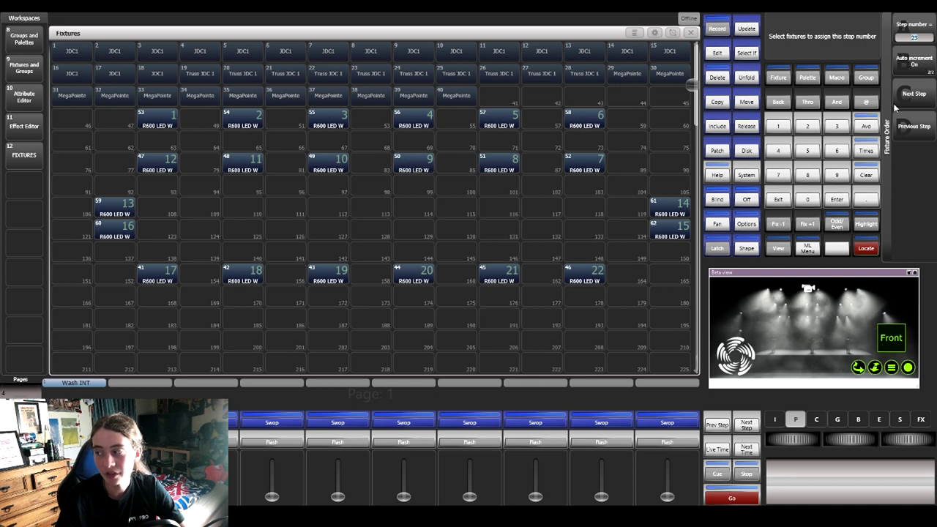
click(779, 198)
click(779, 198)
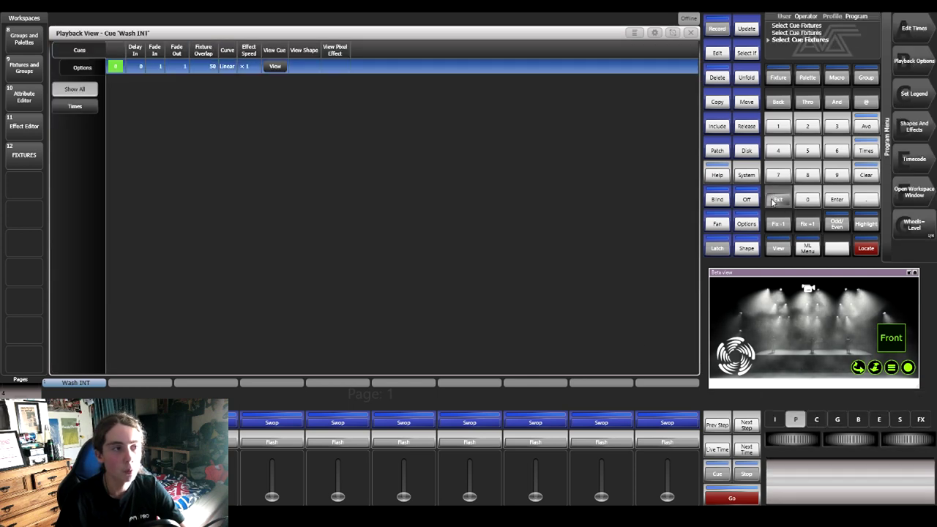